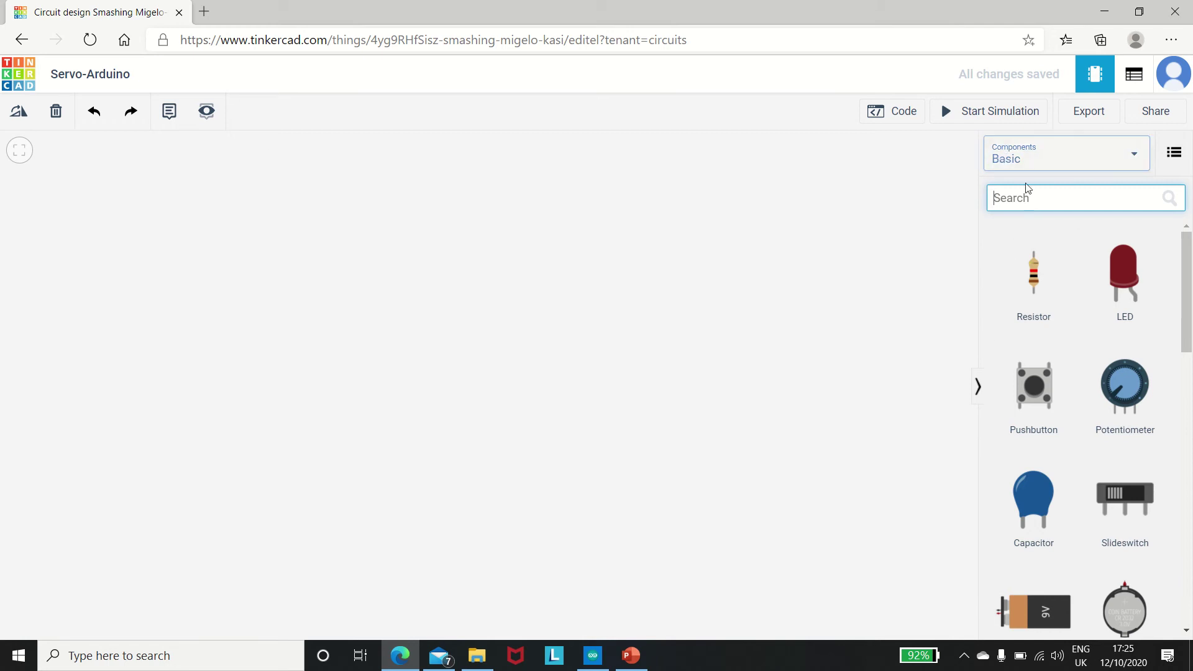
Step: Find the Arduino Uno R3 in the component library and place it on the empty workplane, then clear the search
type("Ardui")
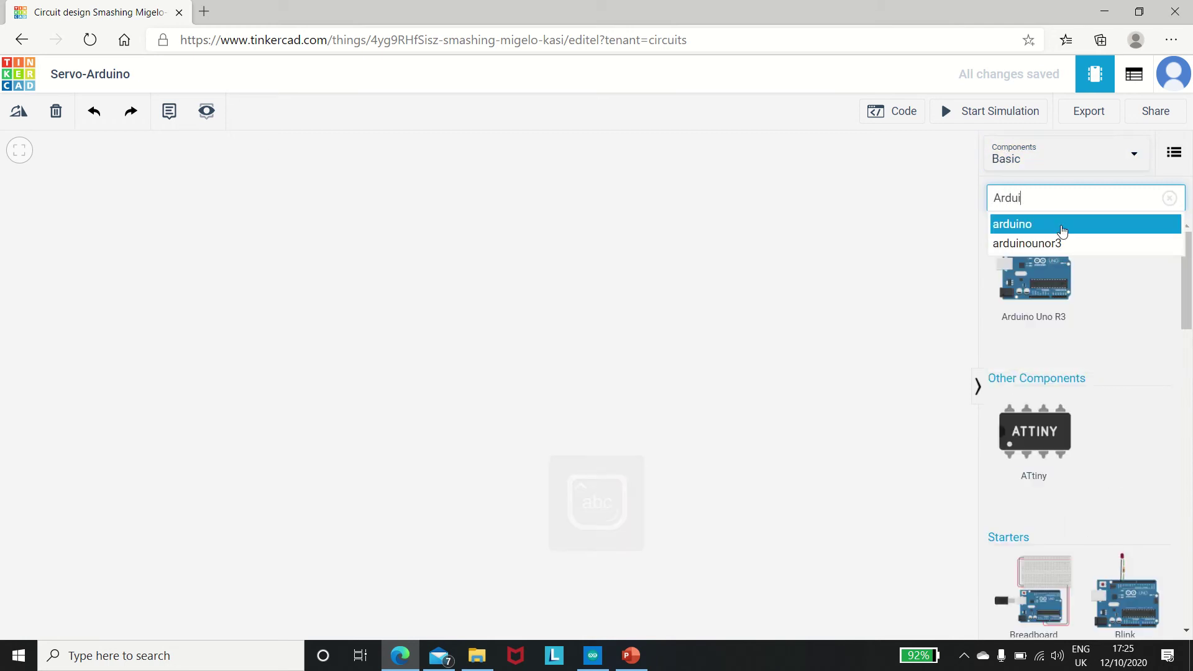
left_click_drag(1062, 298, 516, 293)
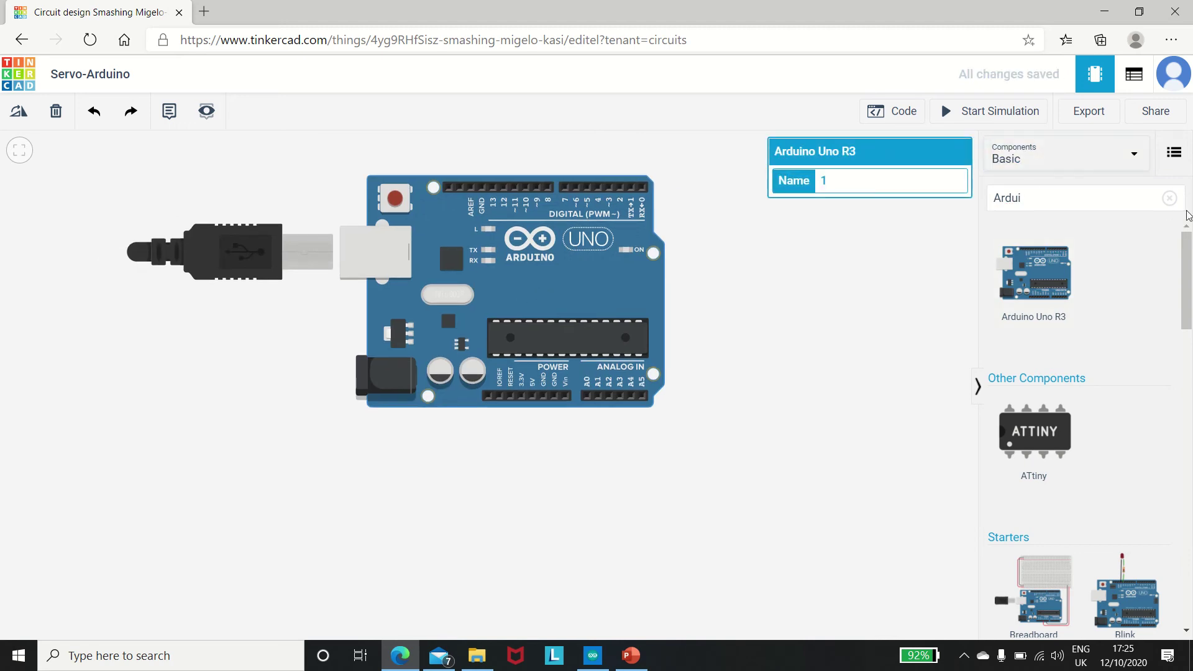
left_click(1168, 199)
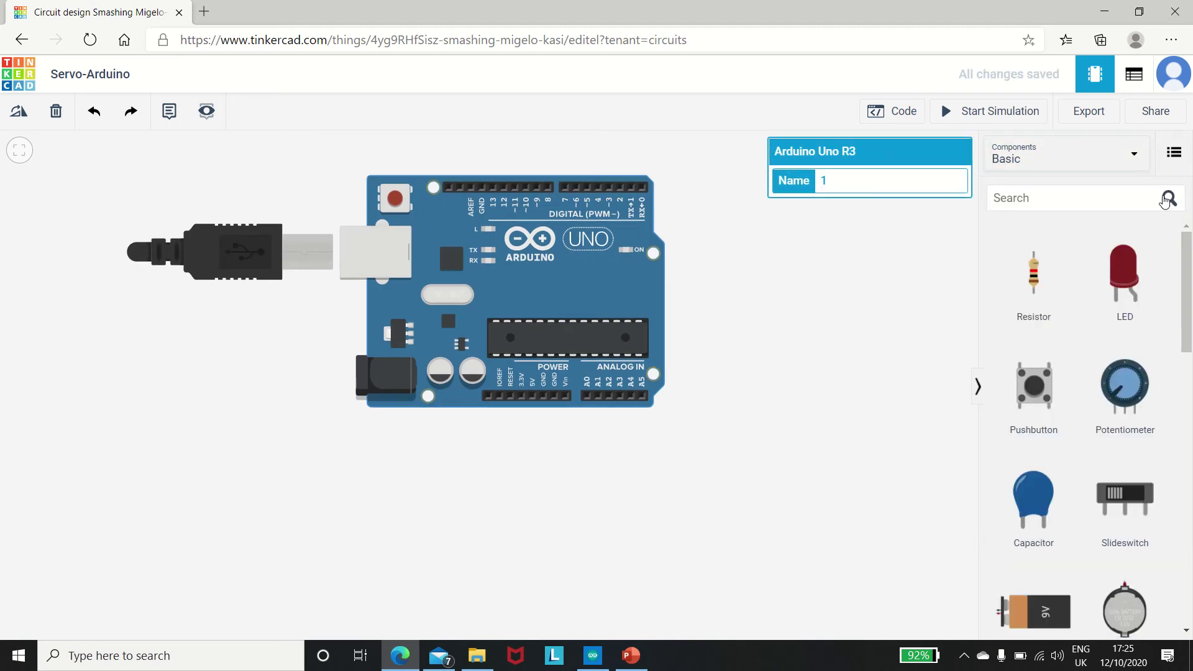
Step: Find the Micro Servo in the basic components, place it beside the Arduino's digital and analog pin end, and collapse the component library
left_click(1129, 202)
type("micr")
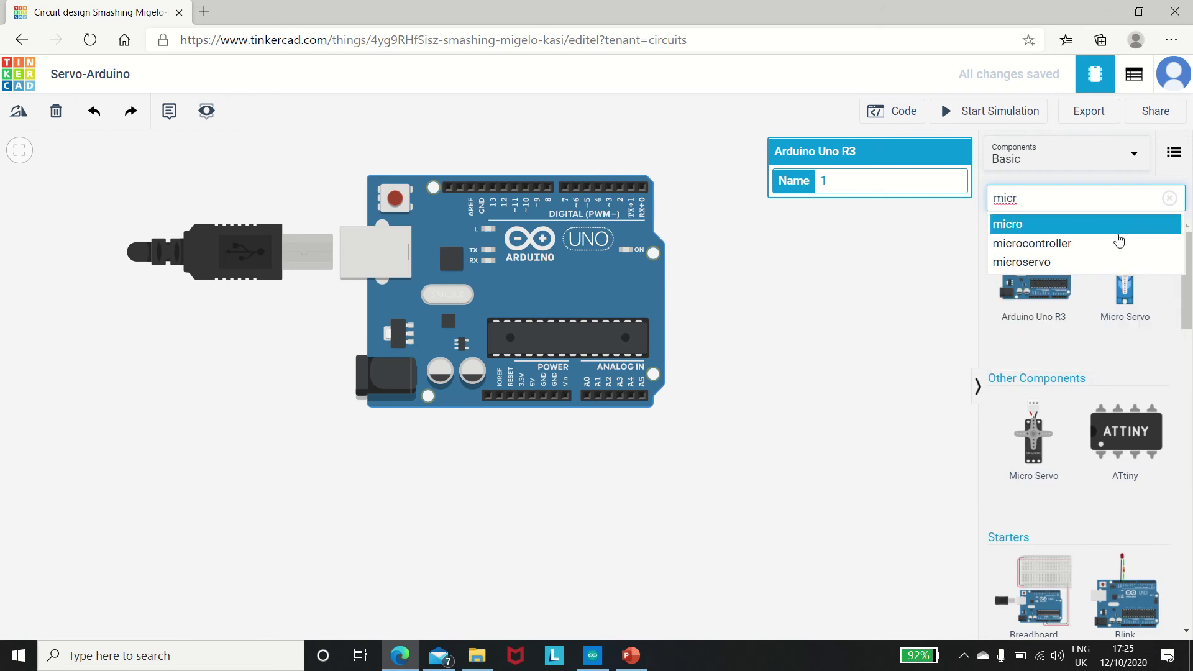
left_click(1044, 261)
left_click(1073, 199)
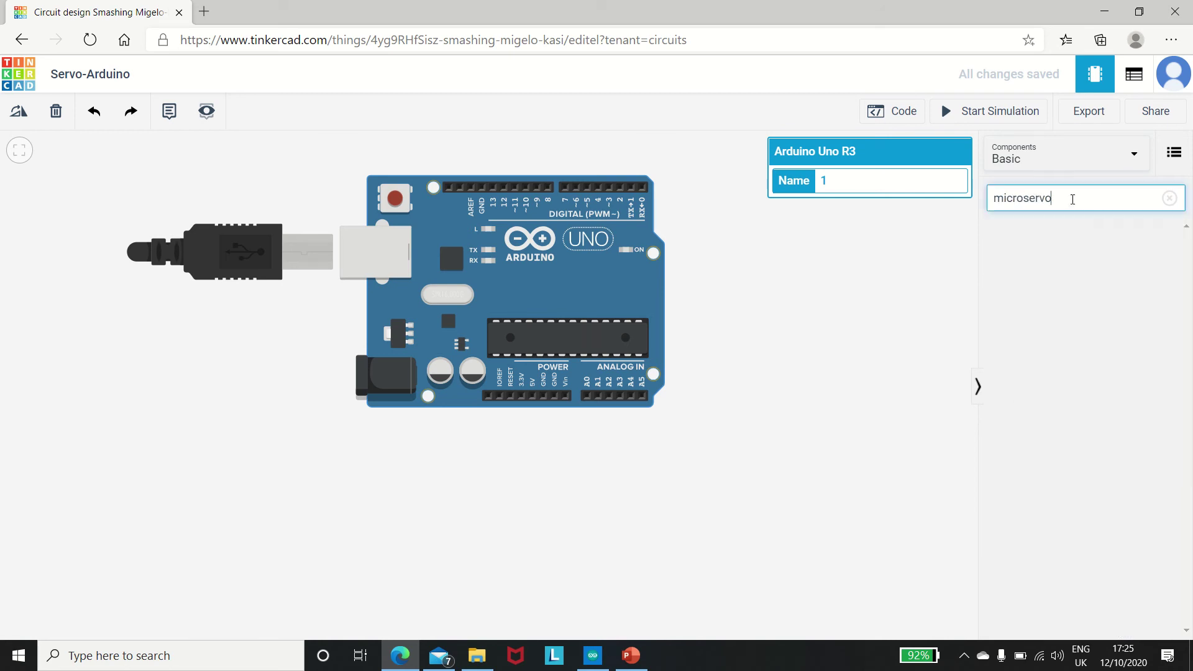
key("BackSpace")
key("BackSpace")
key("BackSpace")
key("BackSpace")
key("BackSpace")
key("BackSpace")
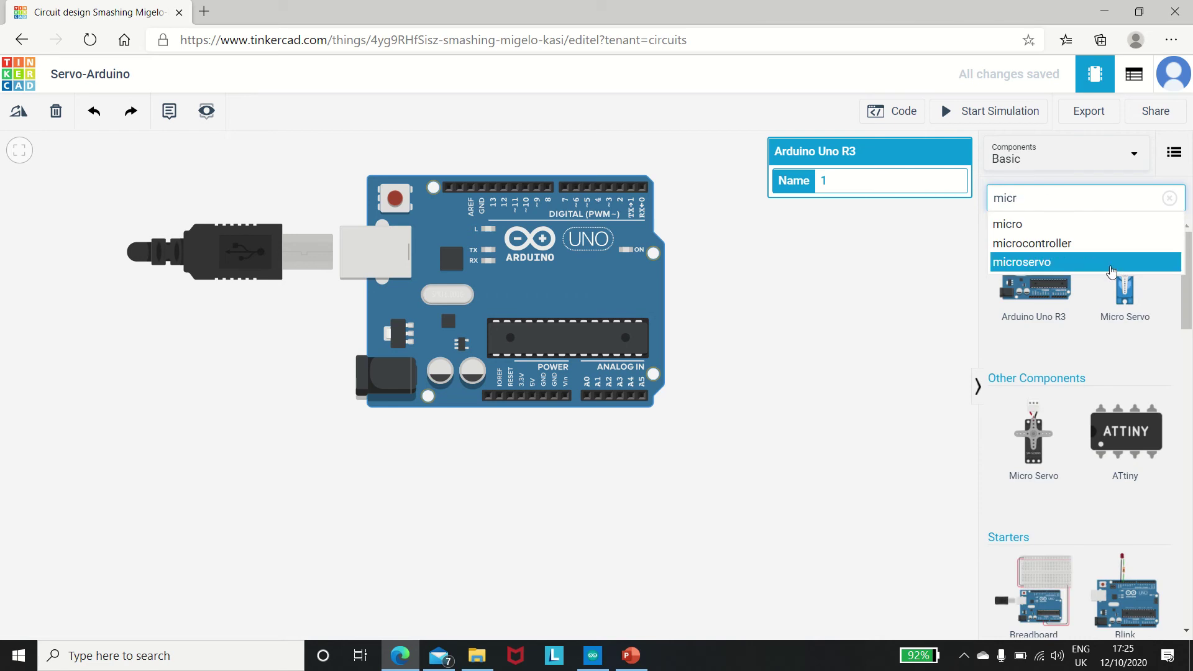
left_click_drag(1125, 289, 770, 266)
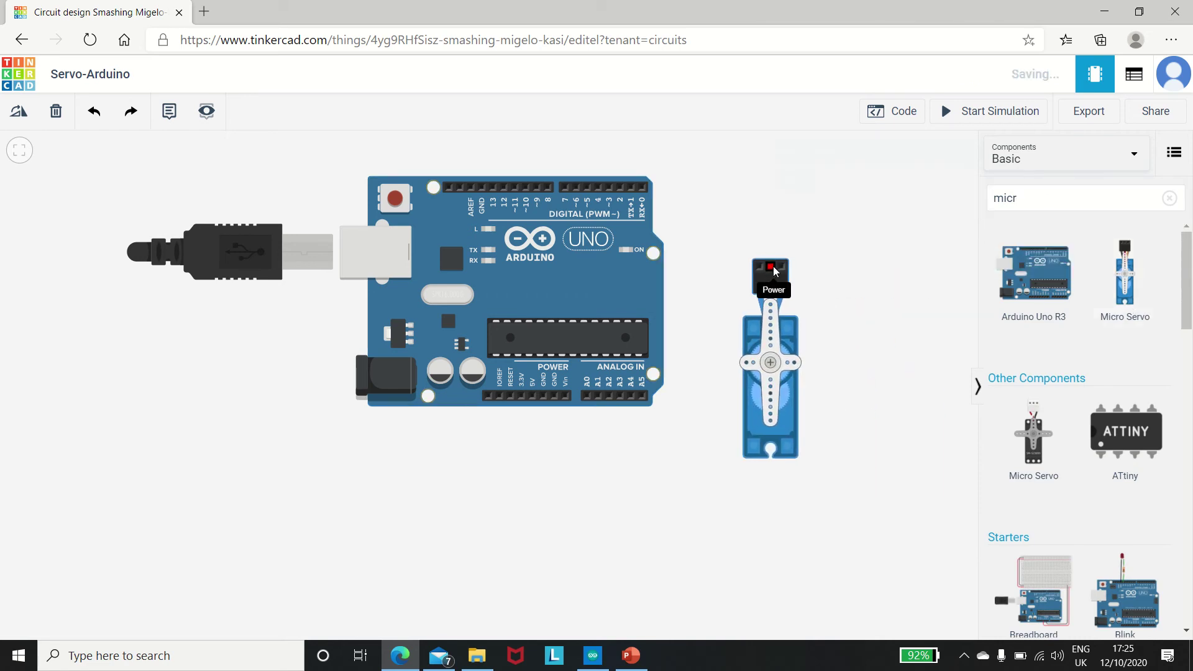
left_click(922, 266)
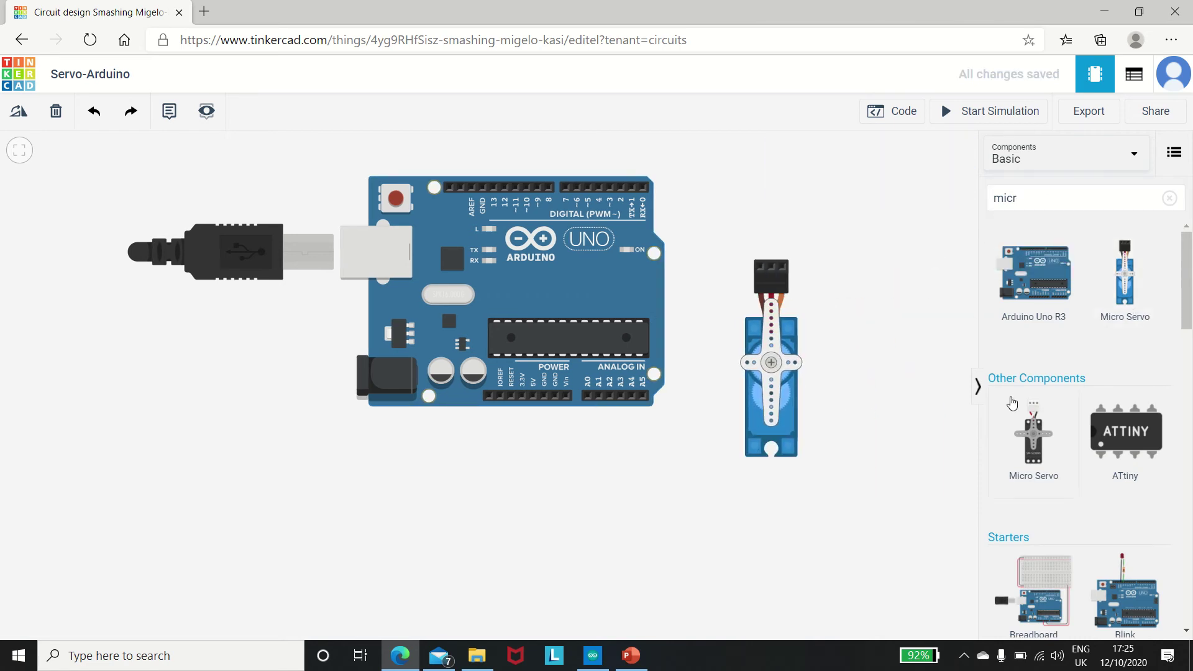
left_click(977, 386)
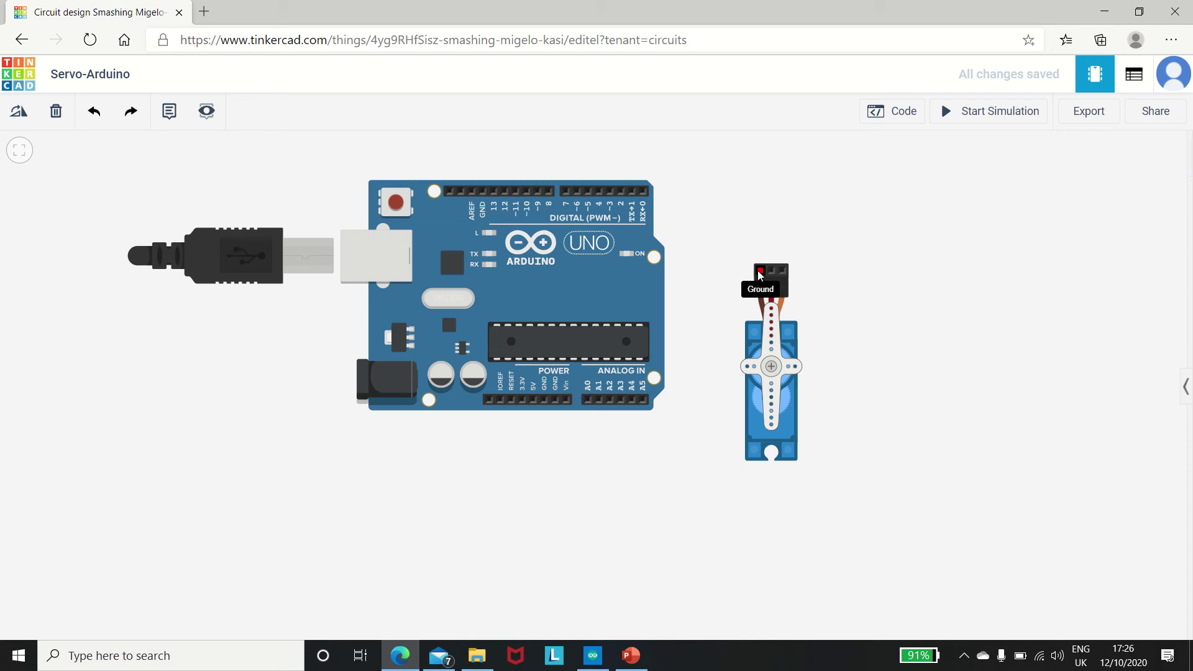
Step: Wire a GND pin in the Arduino's power header to the servo's Ground pin and colour the wire black
left_click(554, 401)
left_click(755, 271)
left_click(759, 270)
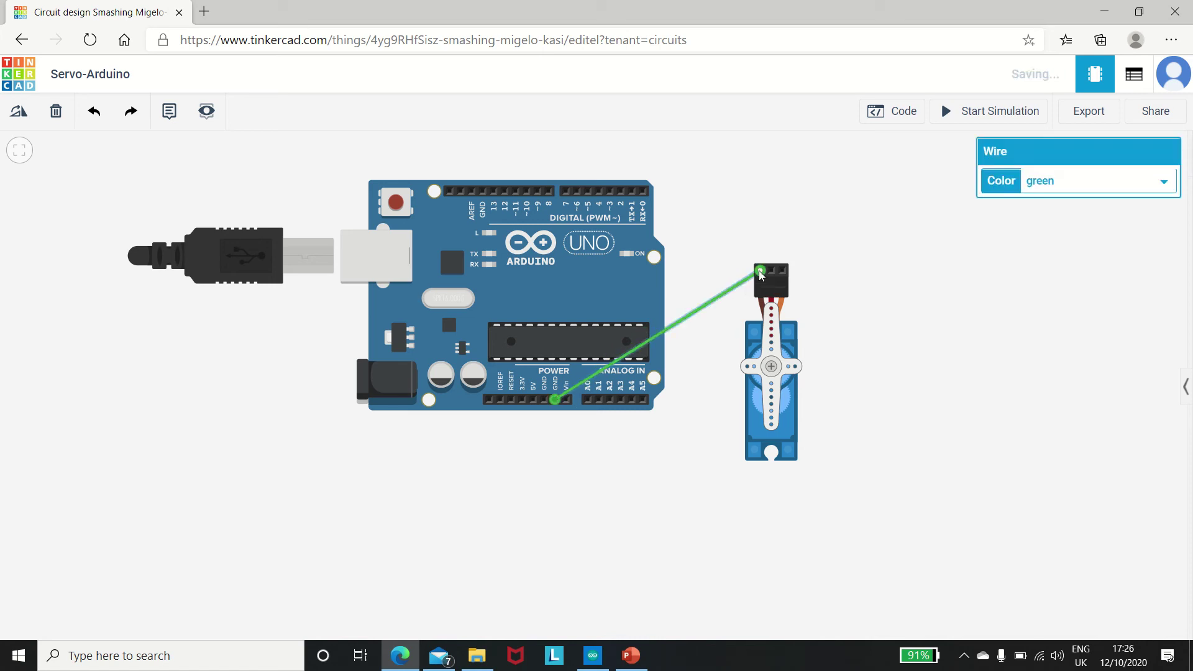
left_click(1067, 185)
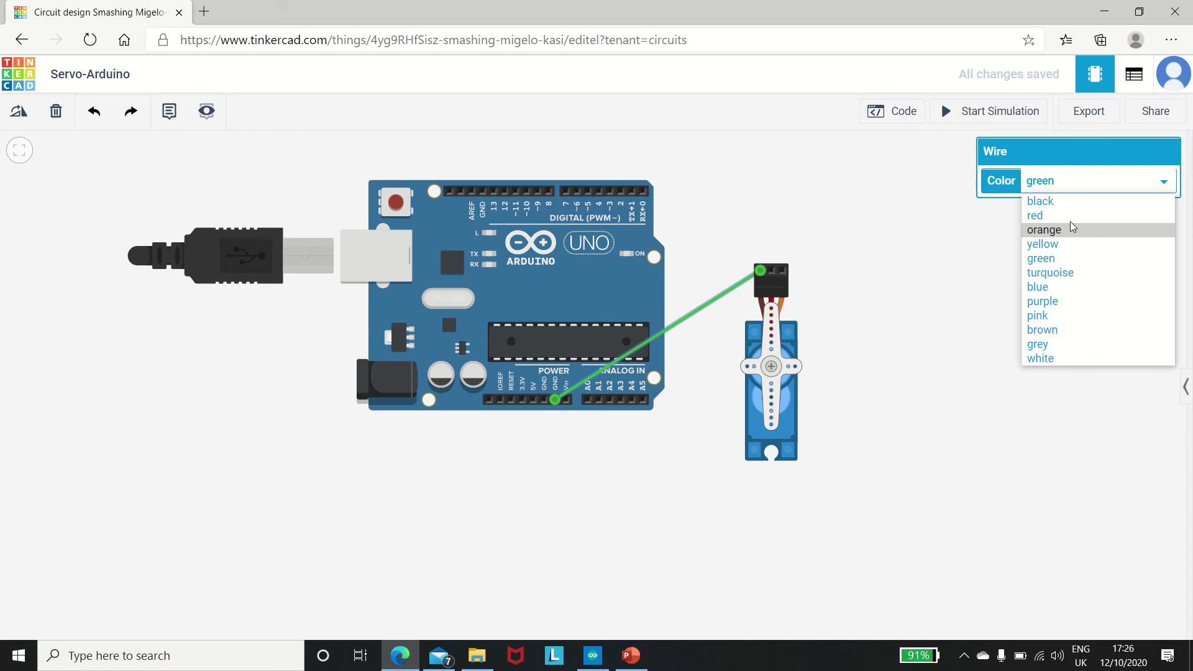
left_click(1057, 328)
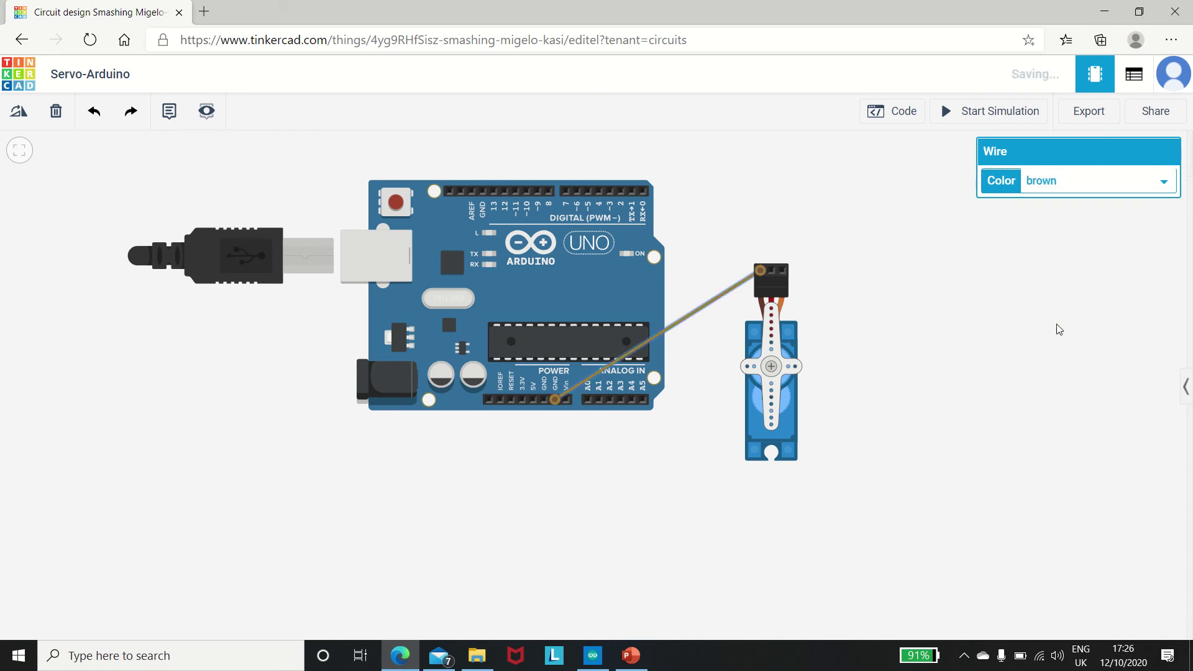
left_click(1083, 182)
left_click(1080, 200)
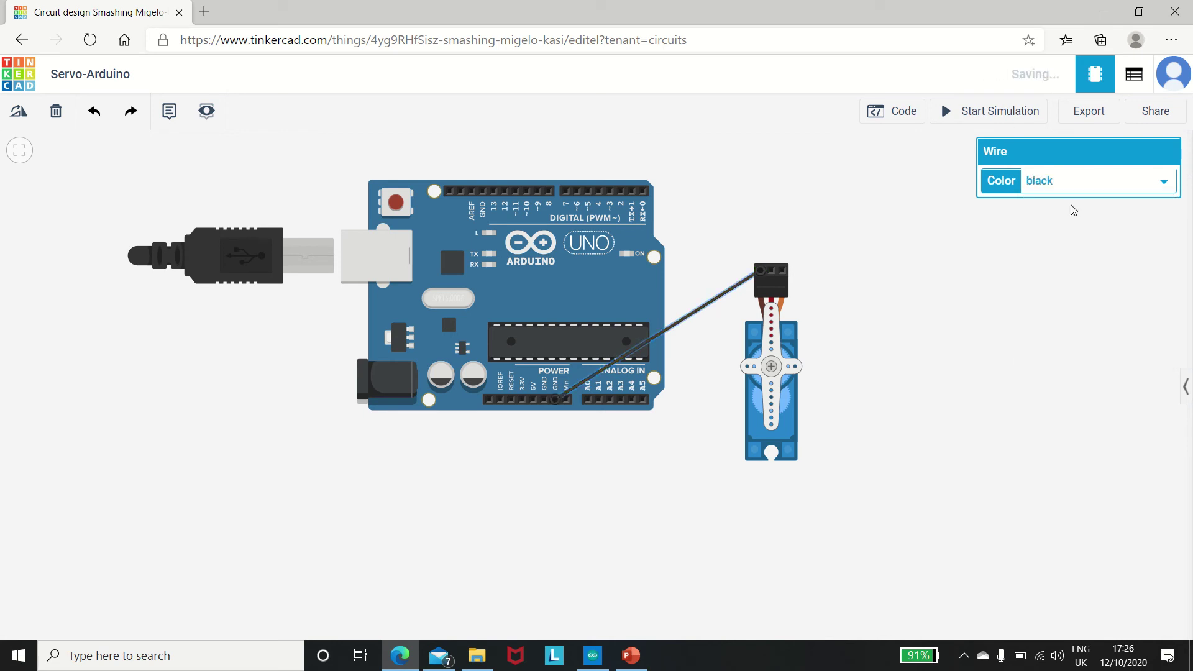
left_click(969, 218)
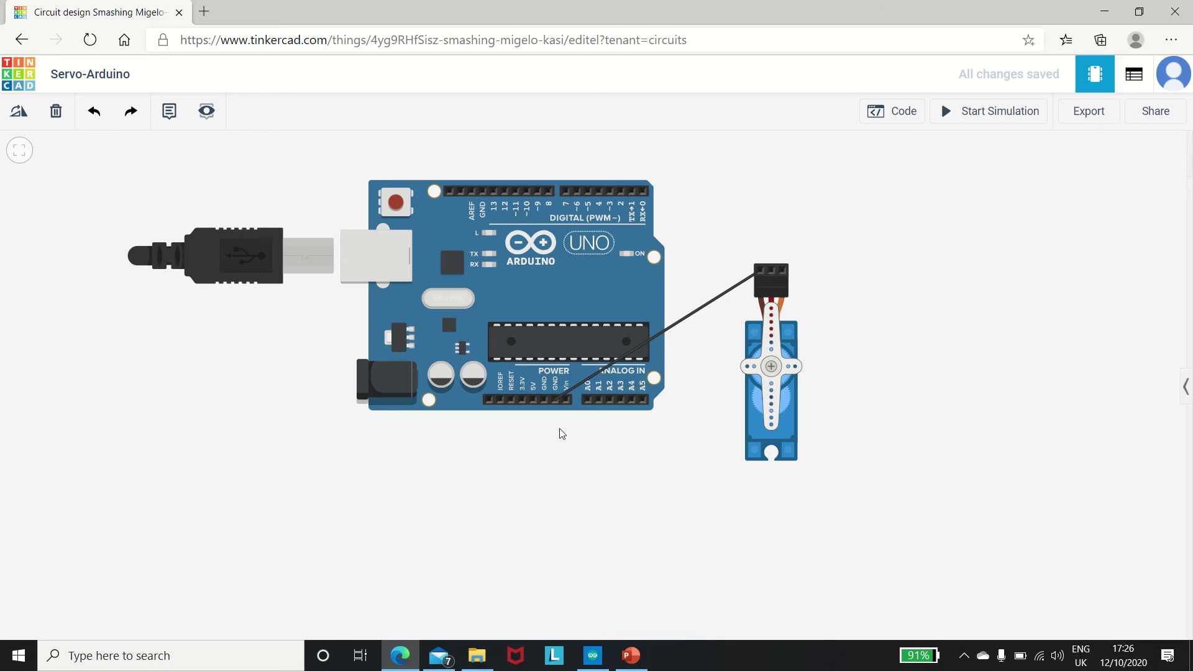
Step: Wire the Arduino's 5V pin to the servo's Power pin and colour the wire red
left_click(533, 403)
left_click(771, 274)
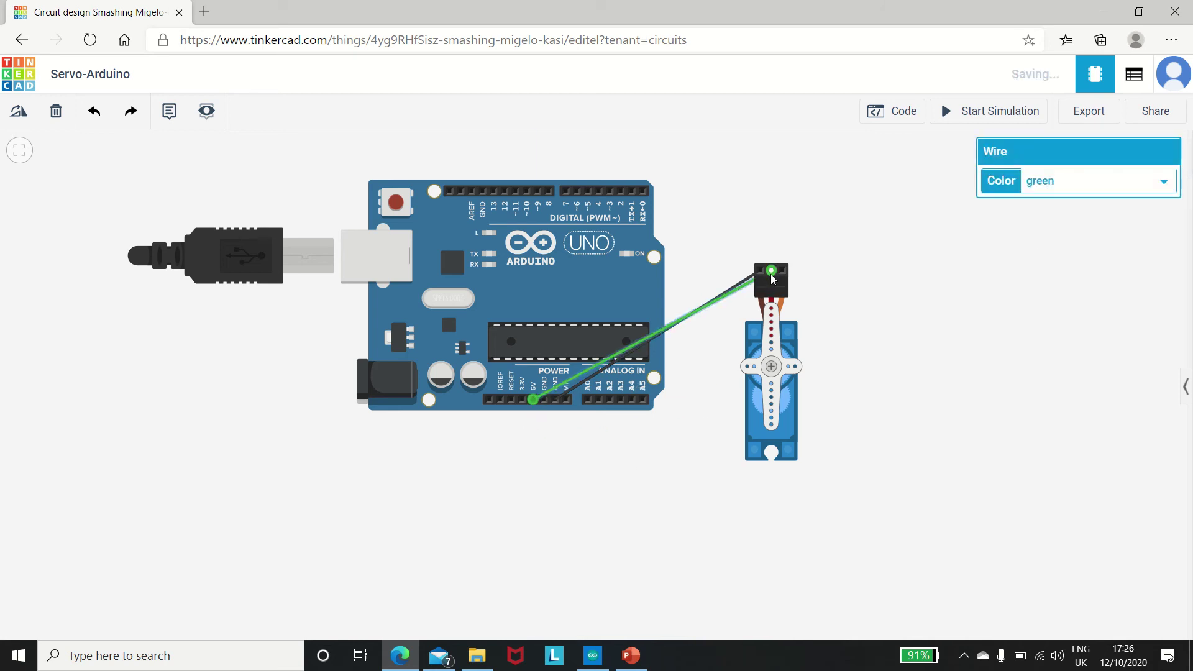
left_click(1053, 180)
left_click(1054, 218)
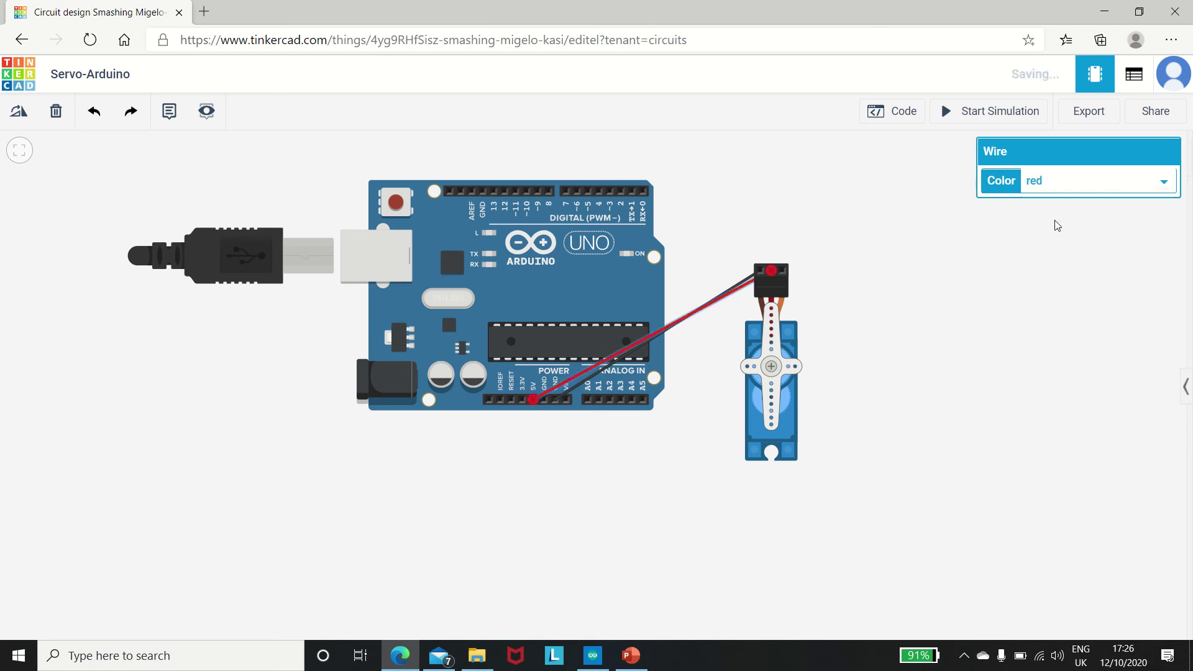
left_click(1038, 283)
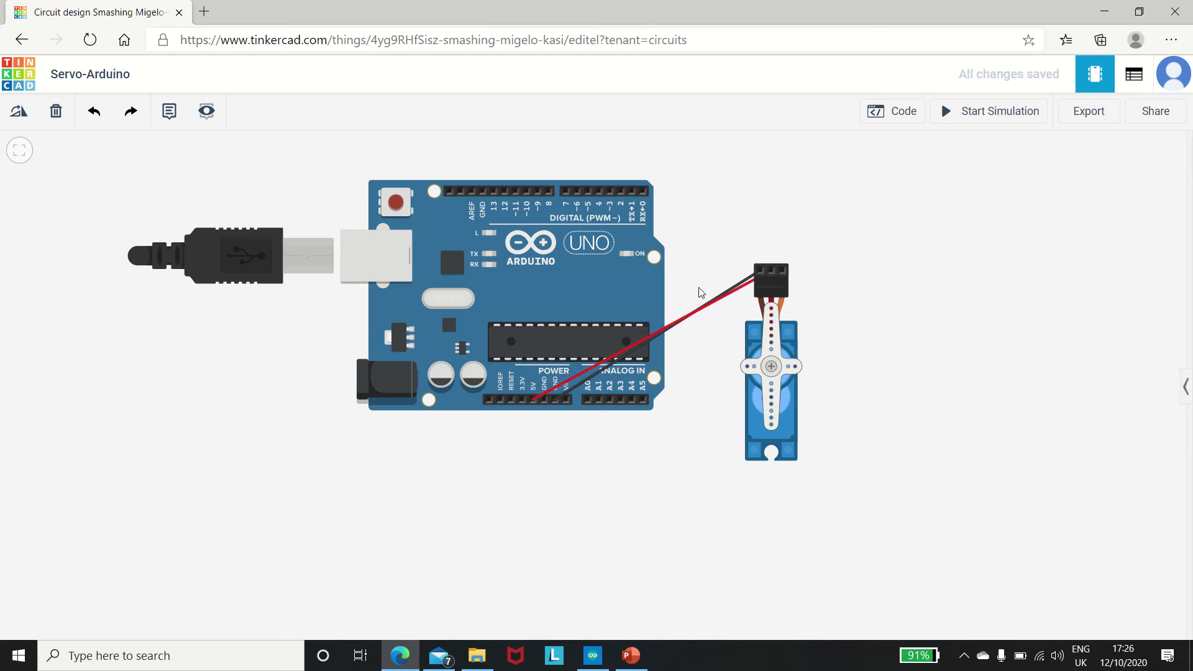
Step: Move the micro servo slightly upward and farther away from the Arduino board
left_click(705, 304)
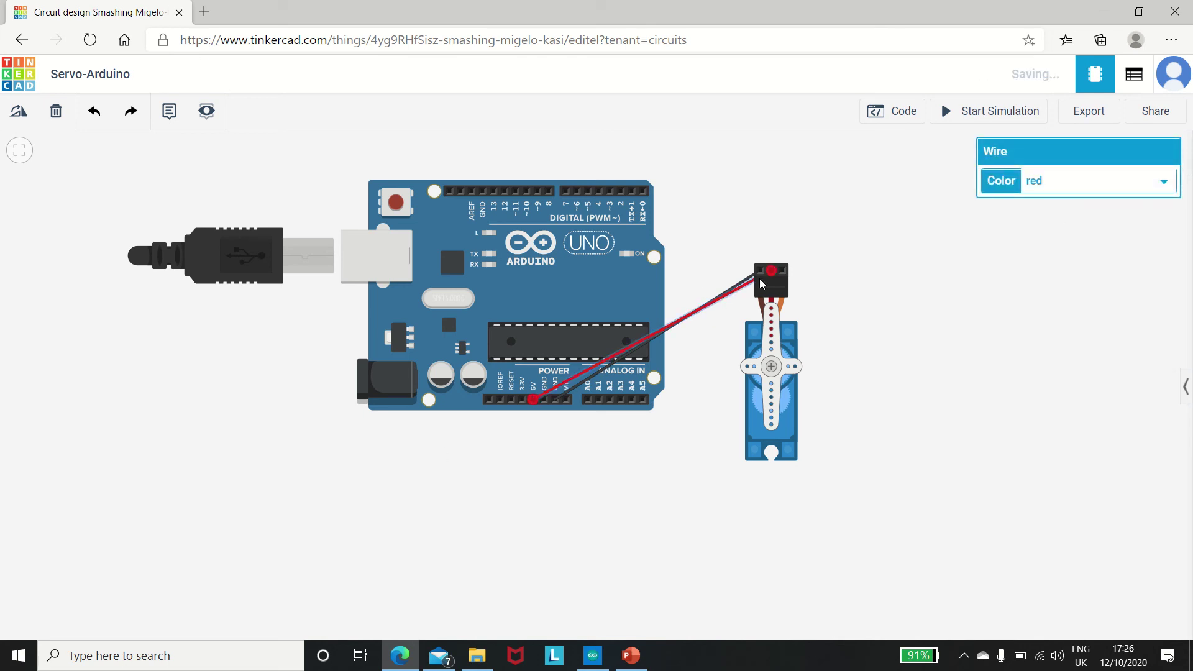
mouse_move(769, 264)
left_mouse_down()
mouse_move(720, 373)
mouse_move(781, 244)
mouse_move(783, 253)
left_mouse_up()
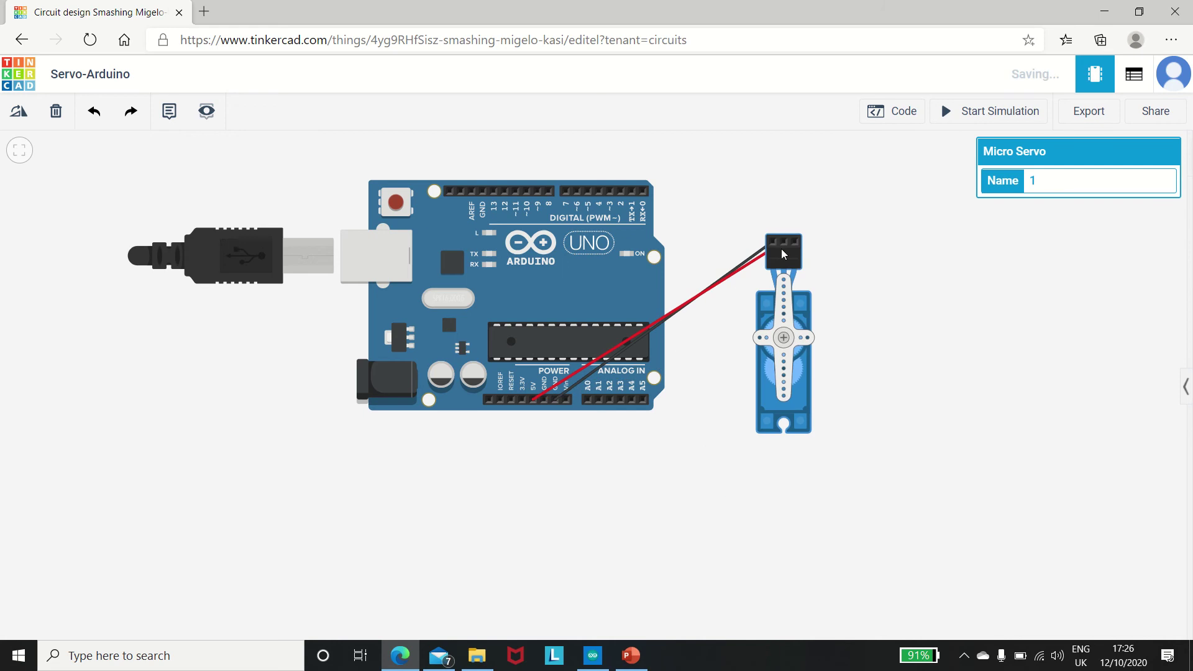
left_click(747, 267)
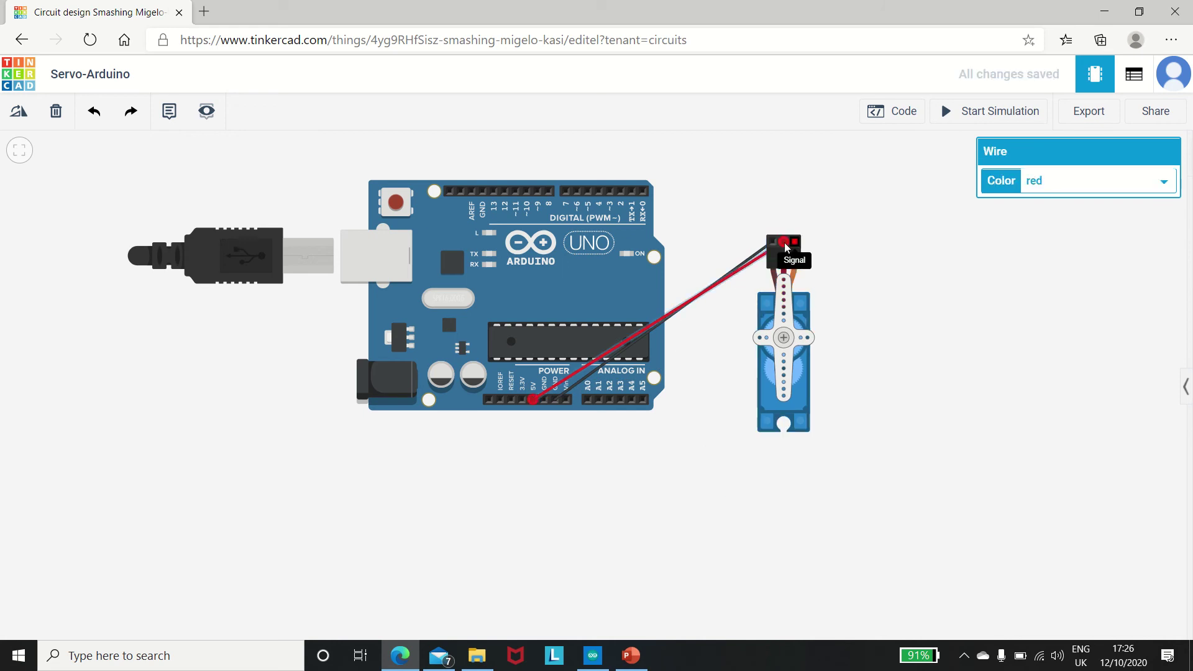
left_click_drag(786, 247, 536, 526)
key("ctrl+z")
mouse_move(534, 400)
left_mouse_down()
mouse_move(539, 459)
mouse_move(587, 431)
mouse_move(535, 401)
left_mouse_up()
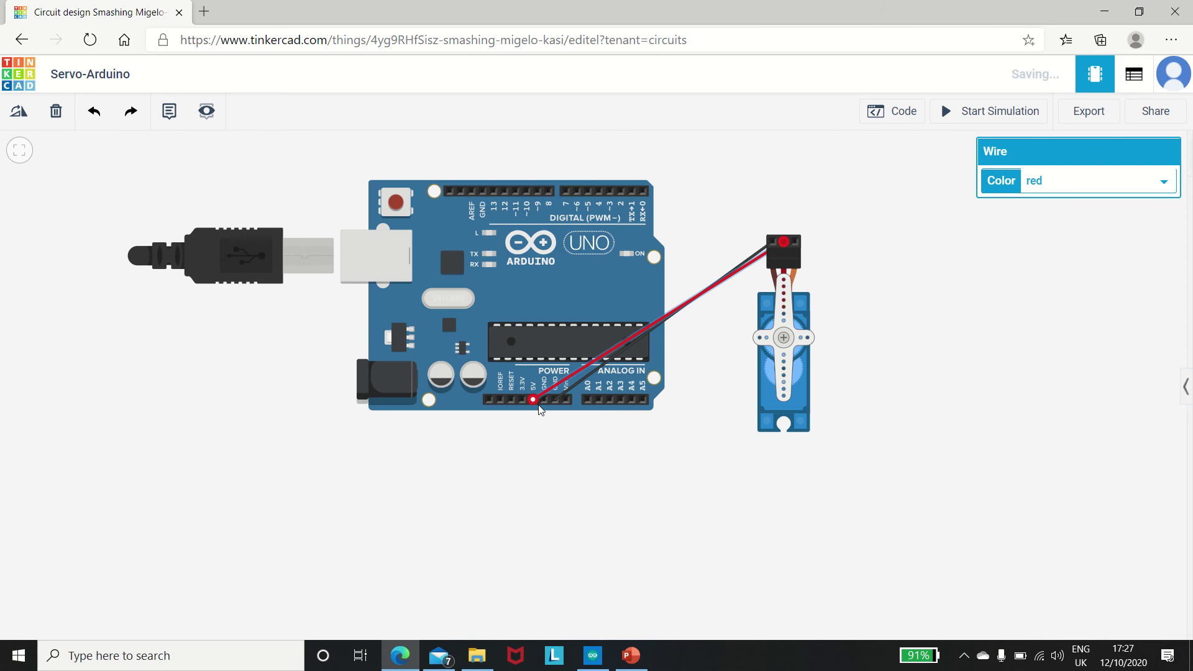
left_click(540, 410)
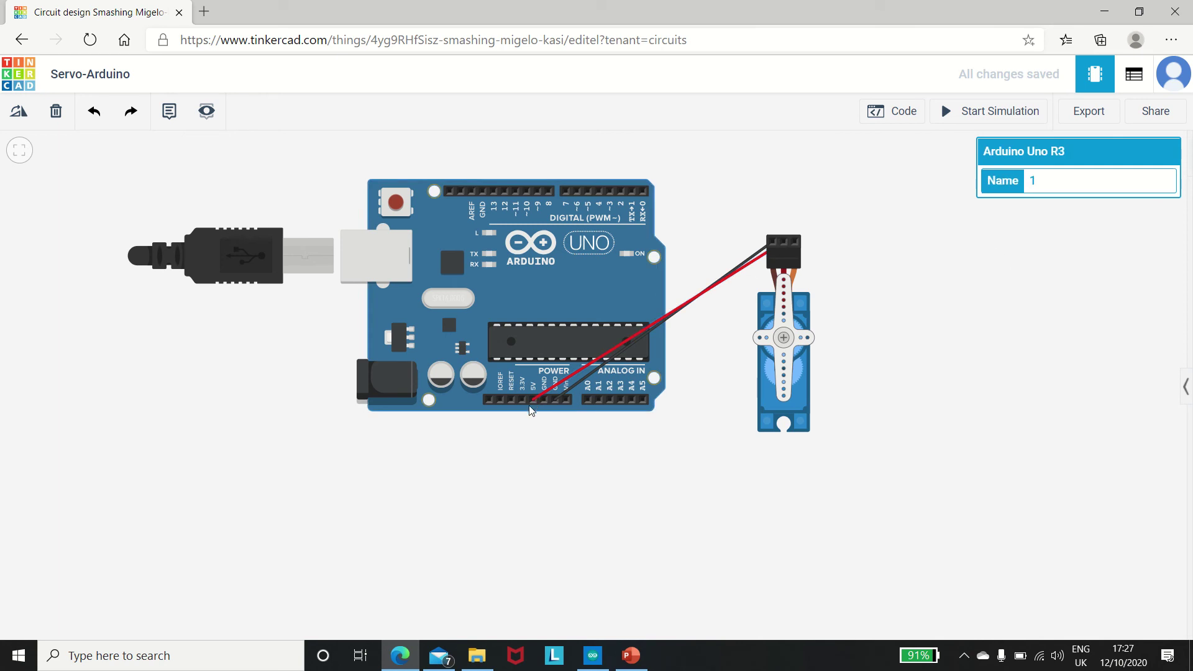
Step: Wire the servo's Signal pin to Arduino digital pin 8 with a bend above the servo, and colour the wire yellow
left_click(793, 242)
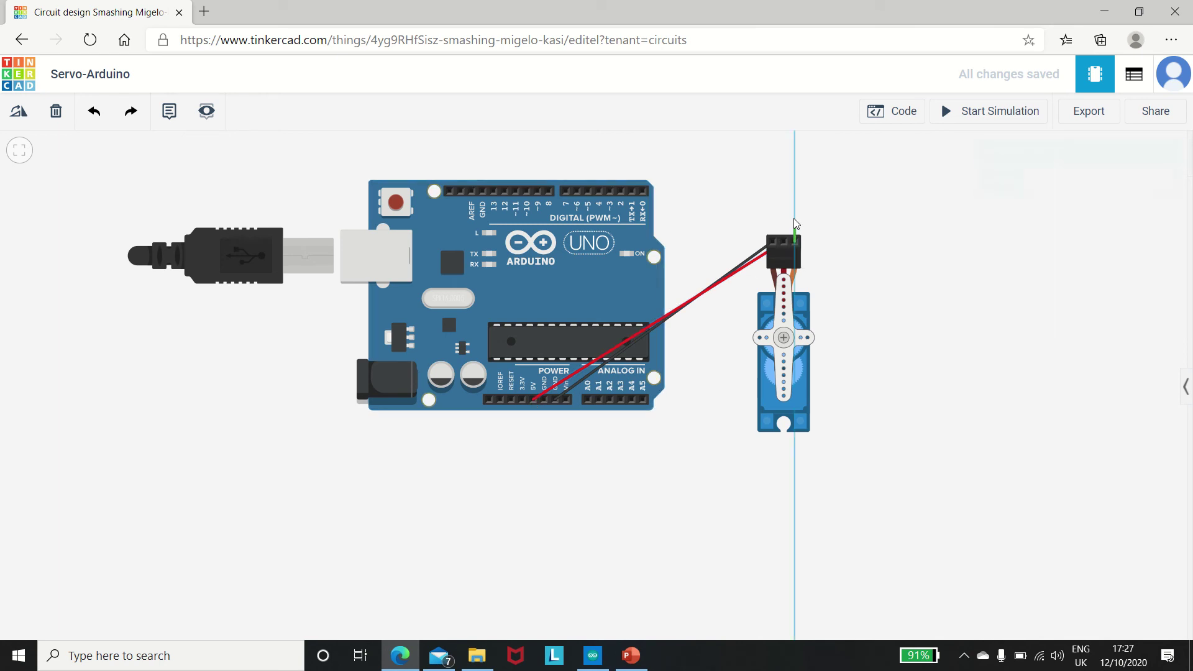
left_click(794, 154)
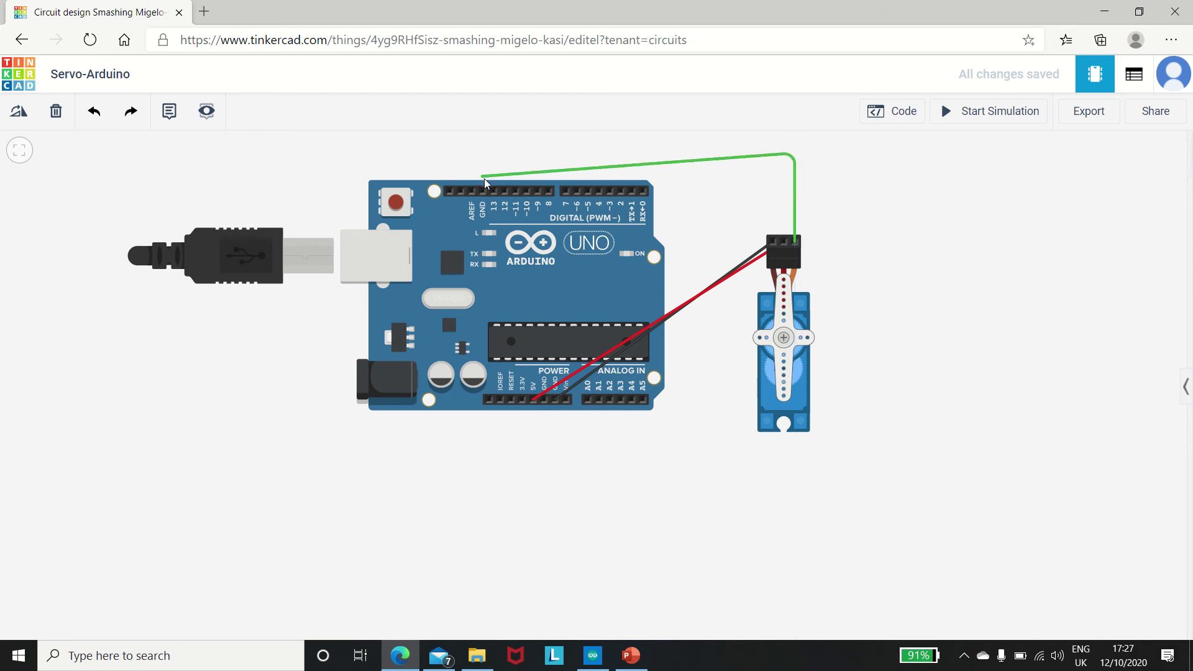
left_click(548, 189)
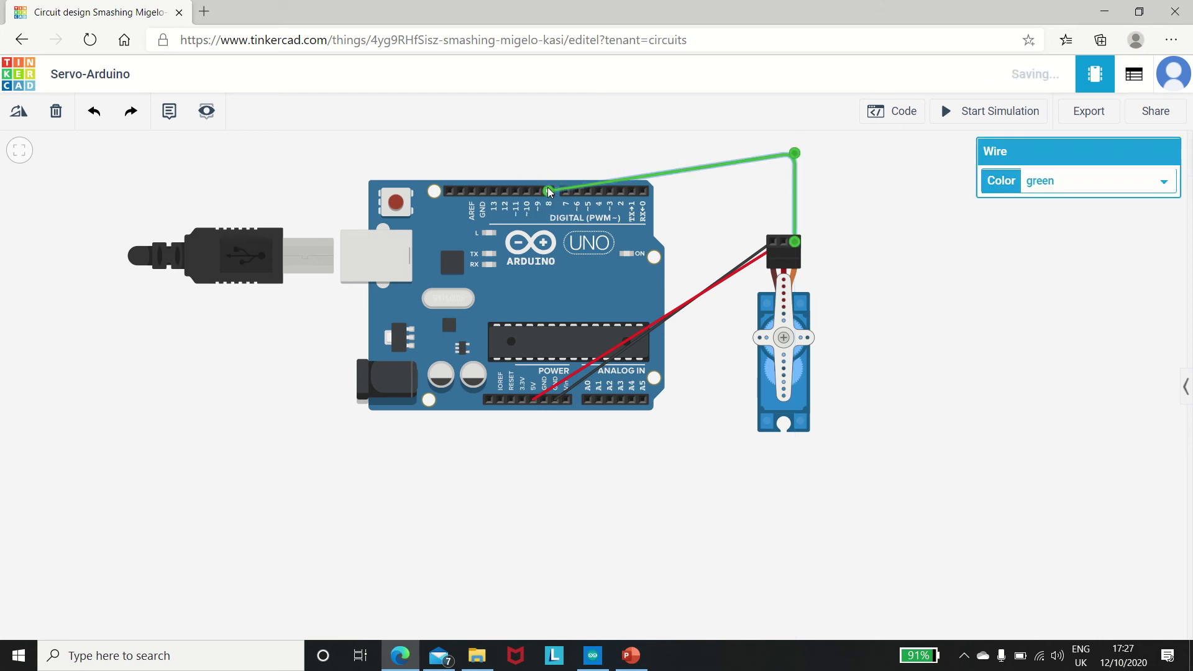
left_click(1073, 181)
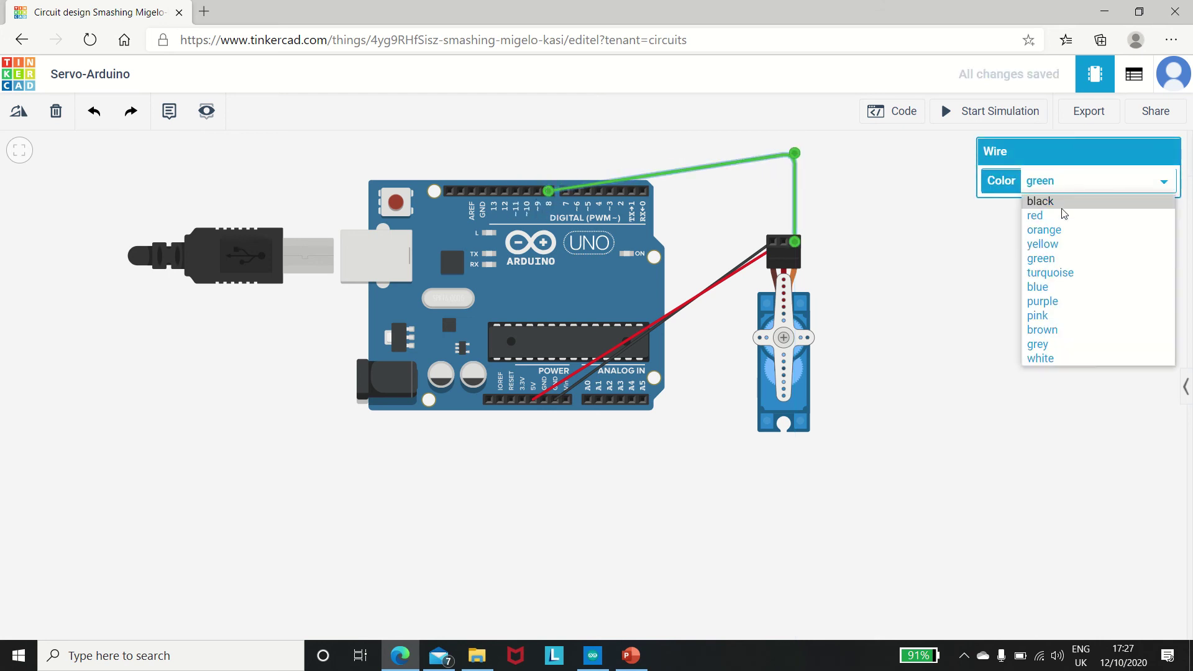
left_click(1042, 244)
left_click(1023, 259)
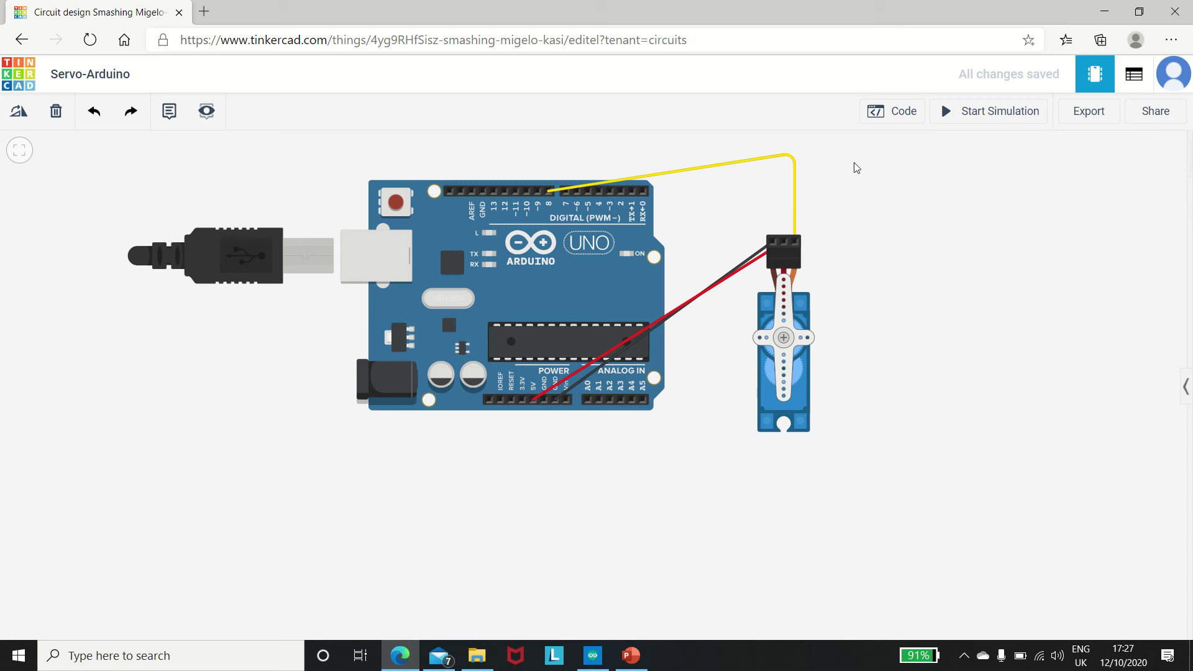
Step: Open the Arduino's code editor and switch it from Blocks to Text, accepting the loss of the blocks
left_click(895, 112)
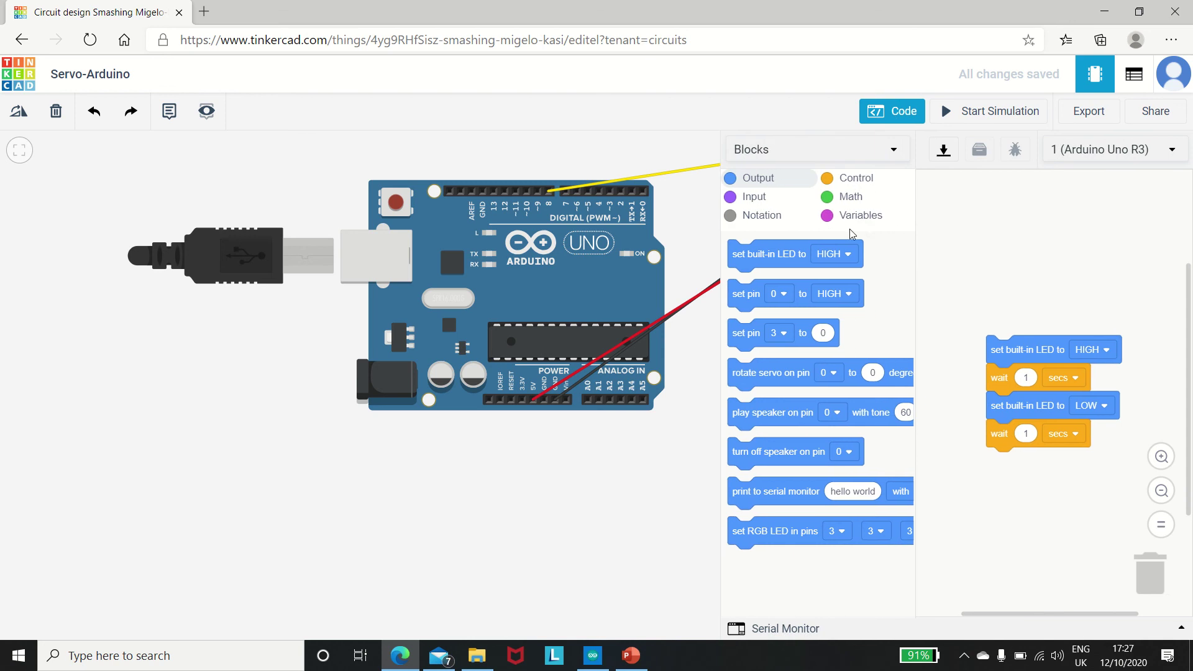
left_click(837, 155)
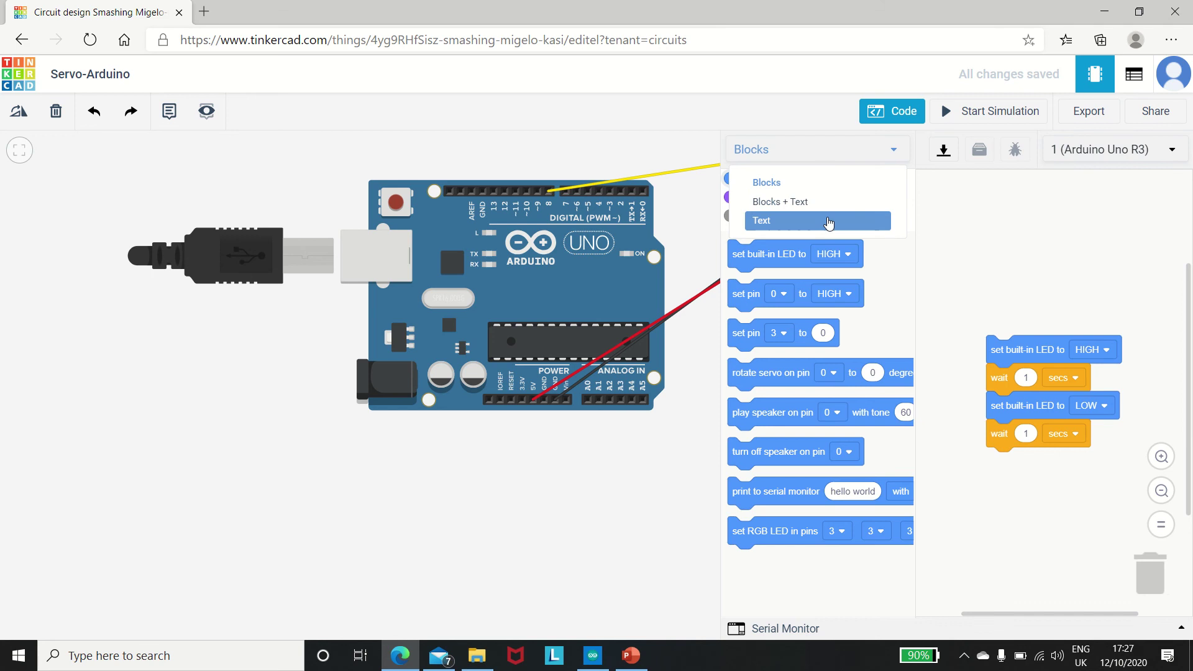
left_click(829, 222)
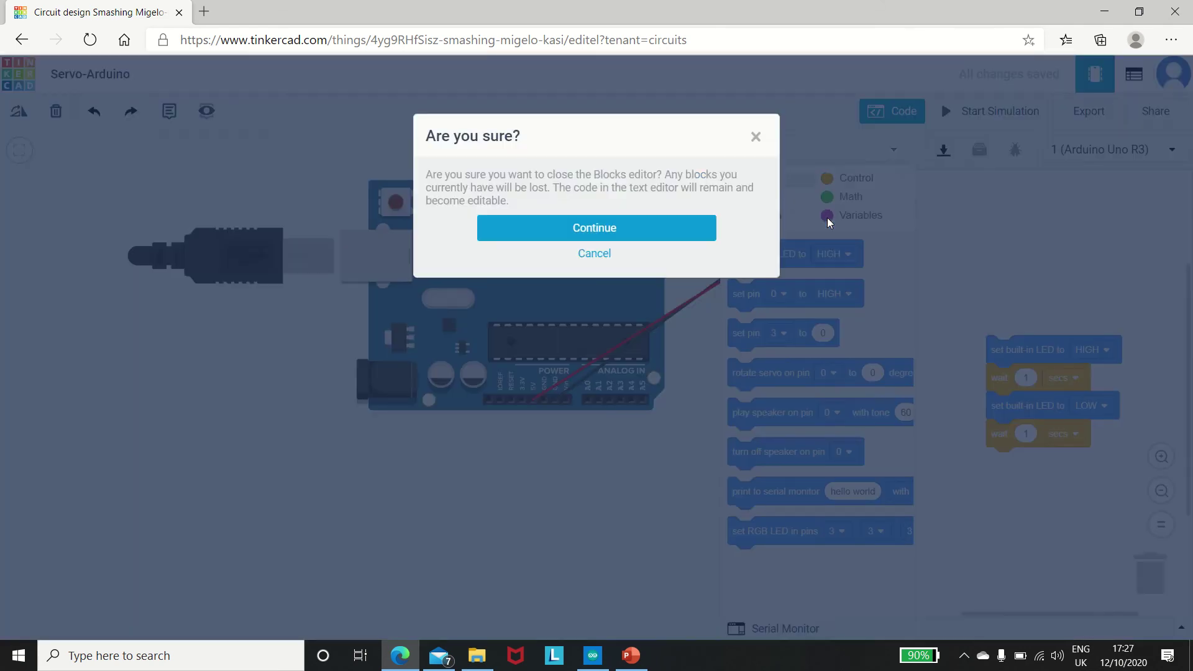
left_click(711, 233)
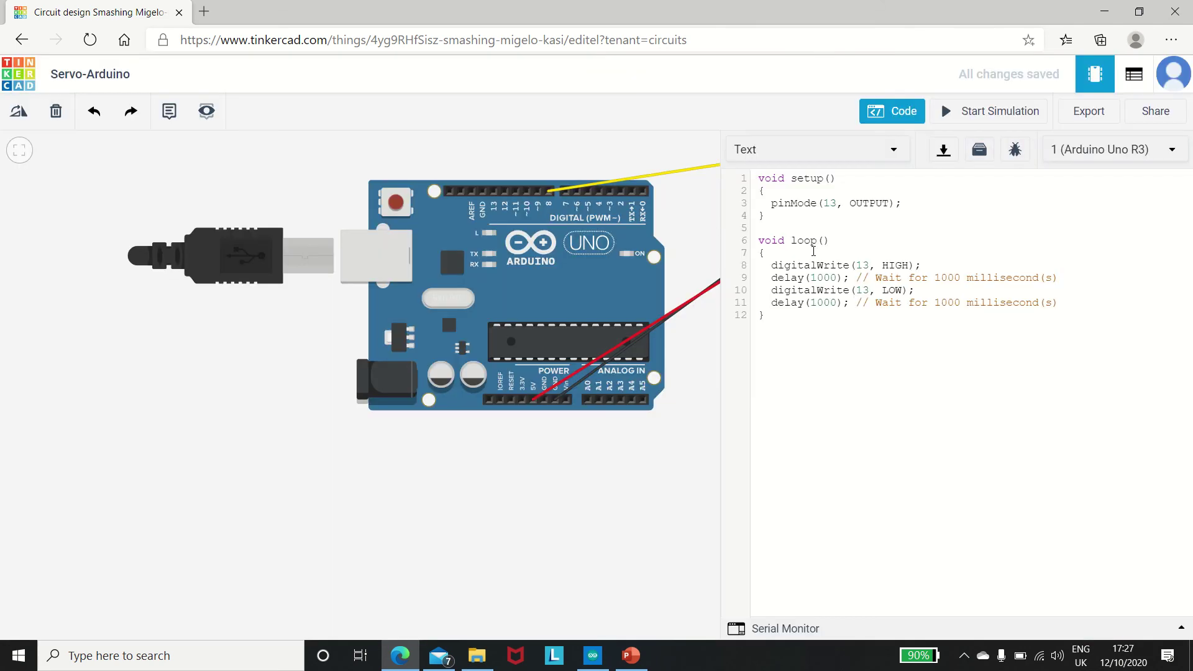
Step: Replace the default code with the copied Servo.h sketch that attaches the servo to pin 8 and sweeps between 10 and 180 degrees
left_click_drag(1081, 303, 739, 182)
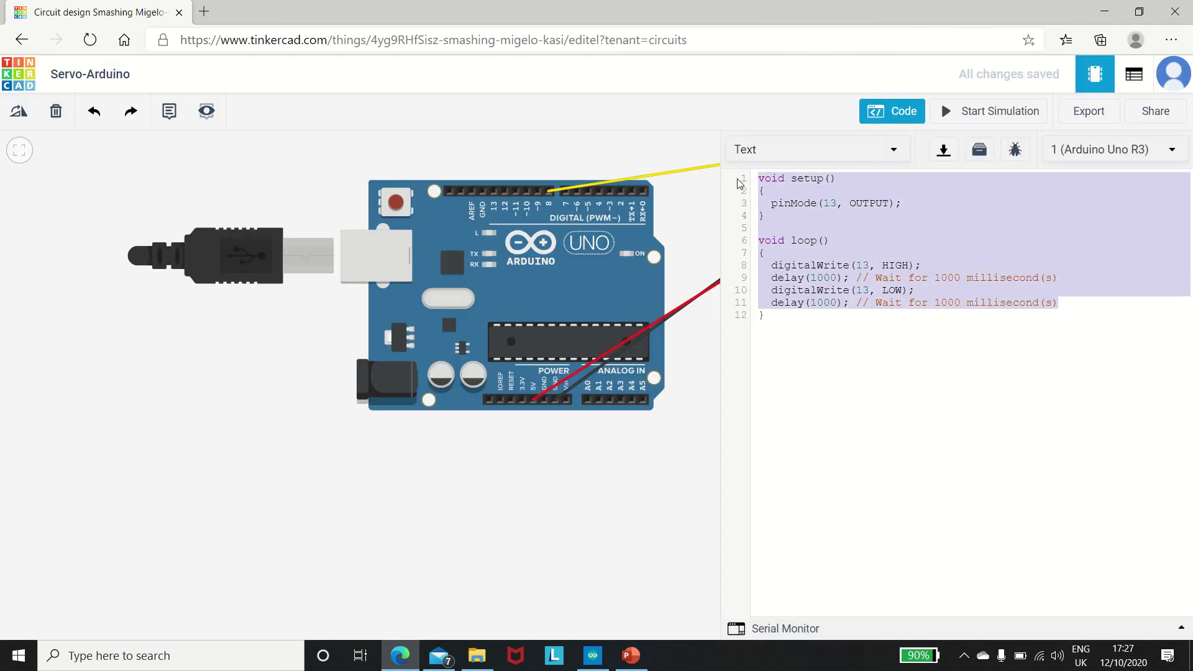
key("BackSpace")
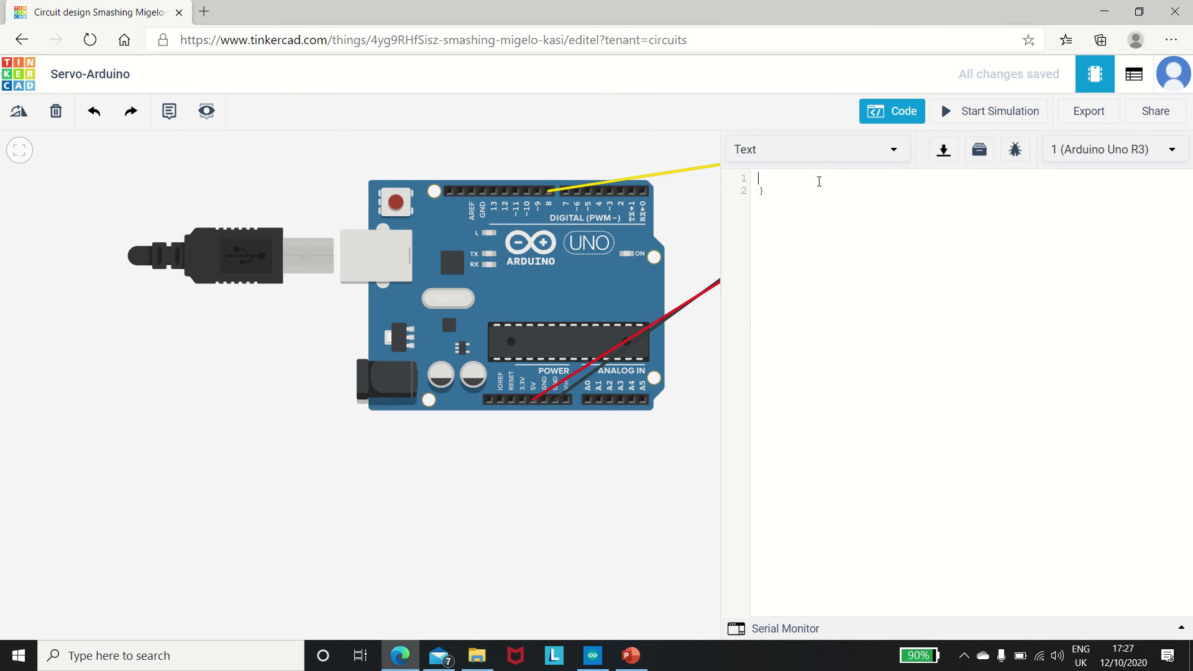
key("Delete")
key("Delete")
right_click(759, 177)
left_click(804, 329)
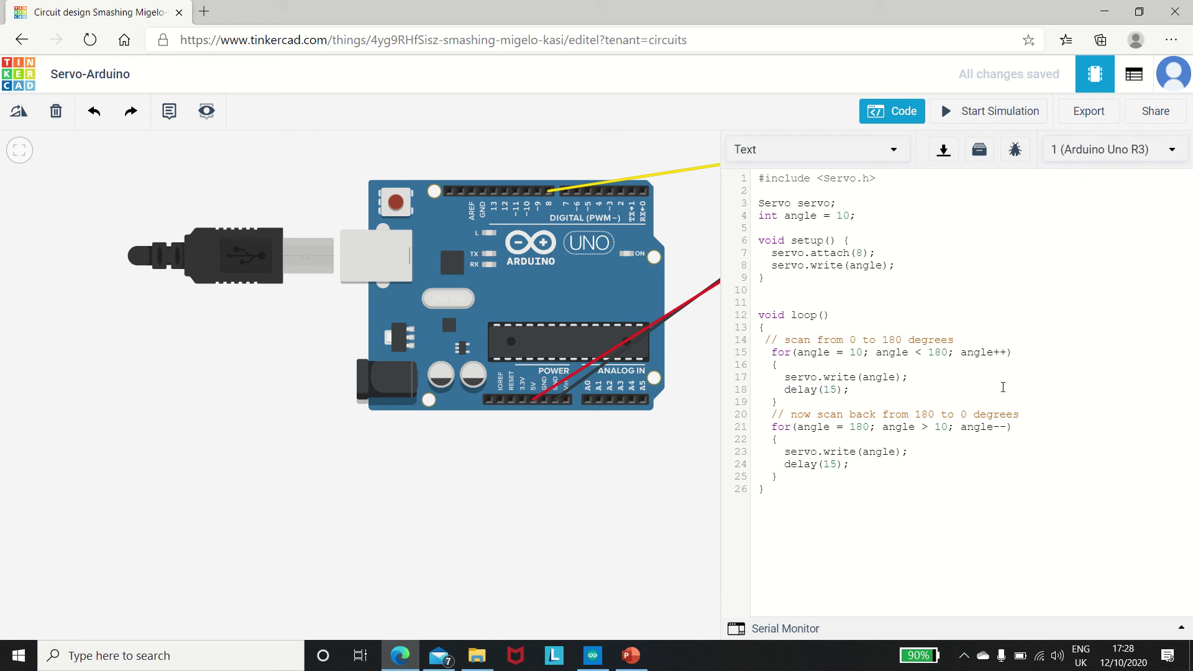
Step: Hide the code editor and start the circuit simulation
left_click(903, 114)
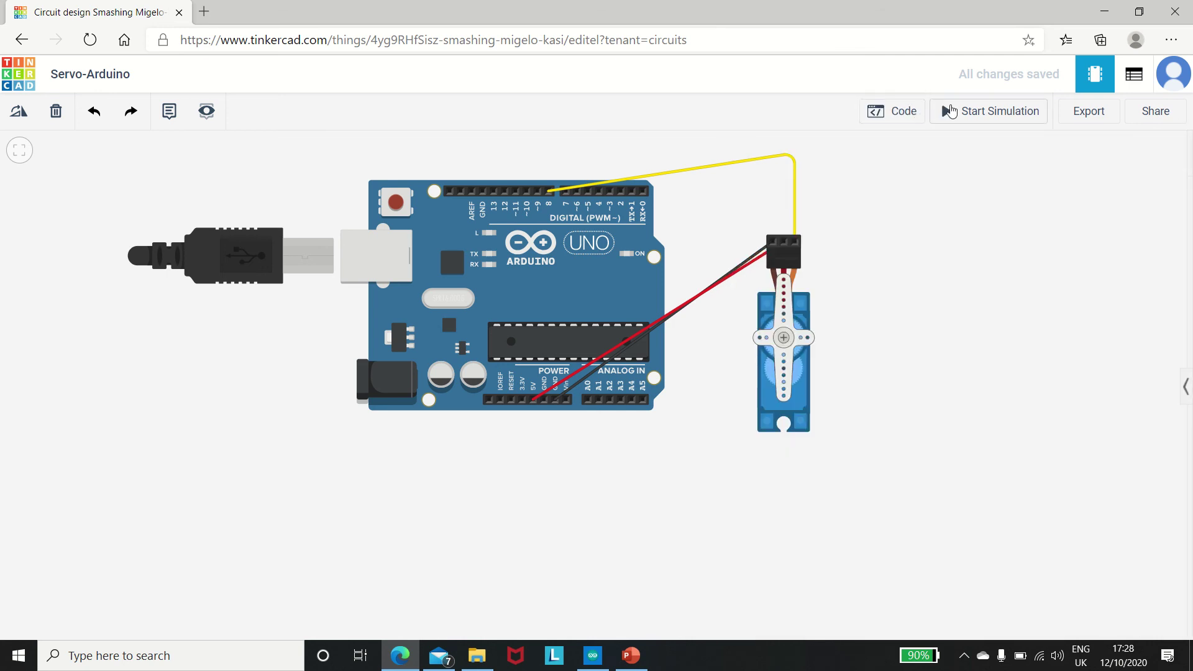
left_click(958, 110)
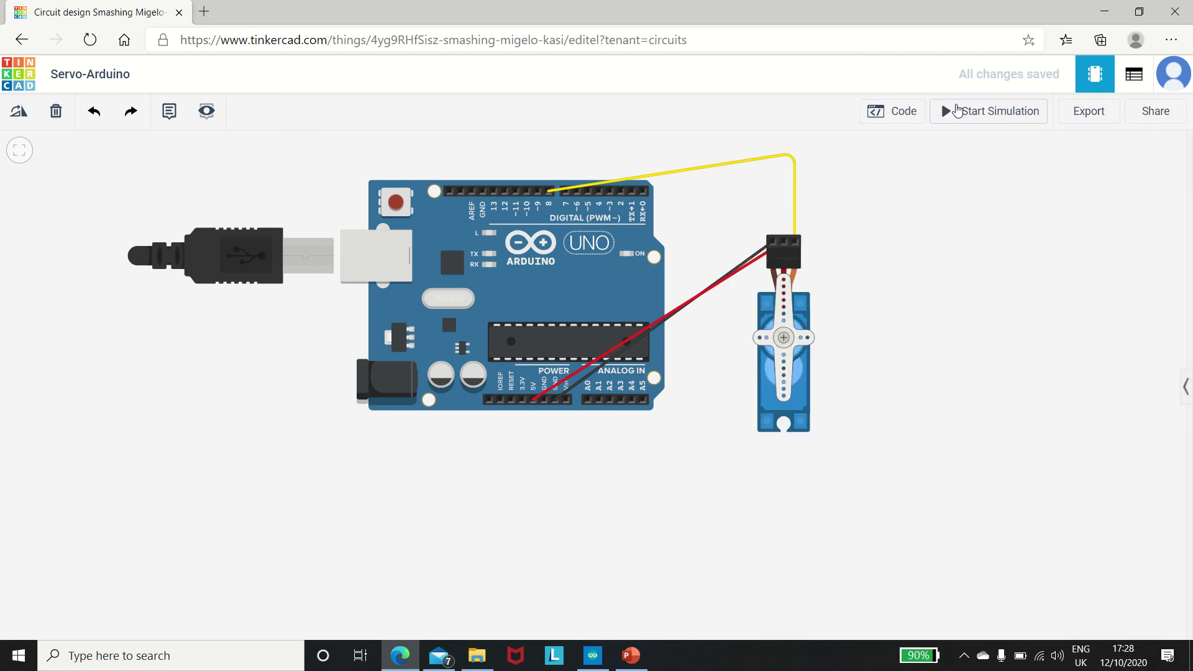